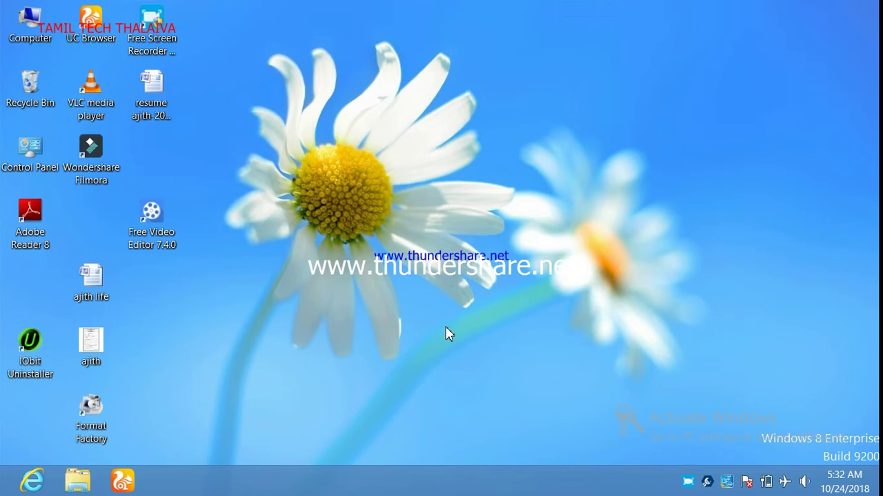
Refresh the desktop several times.
right_click(426, 145)
left_click(478, 185)
right_click(478, 187)
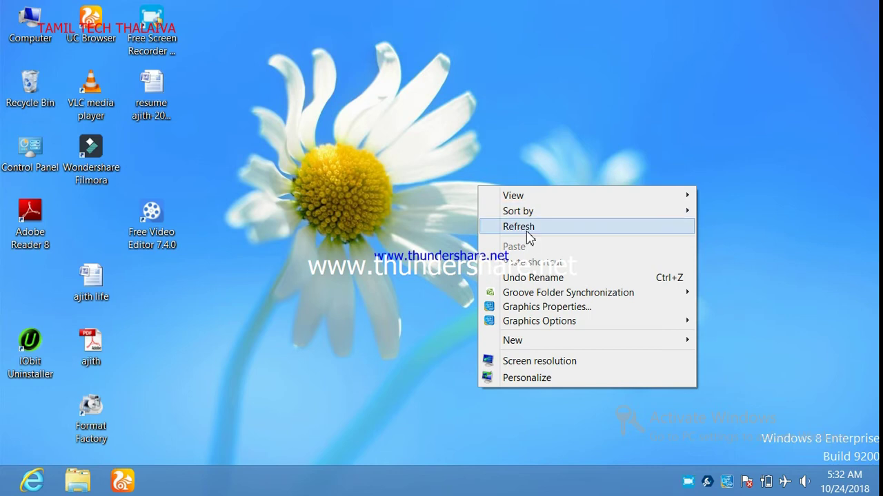
left_click(526, 232)
right_click(527, 233)
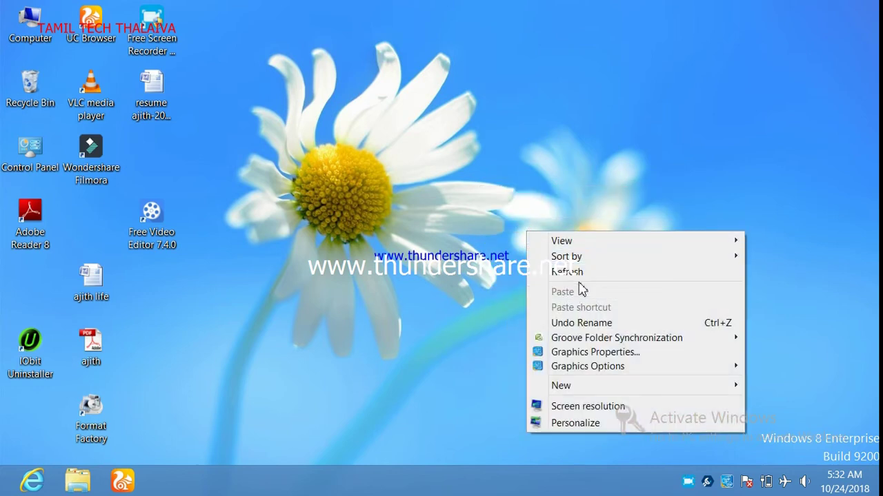
left_click(578, 274)
right_click(578, 275)
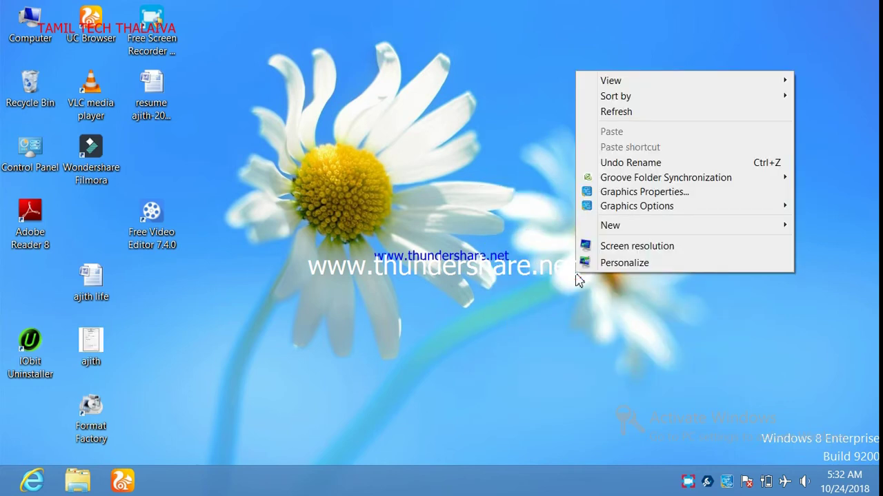
left_click(664, 114)
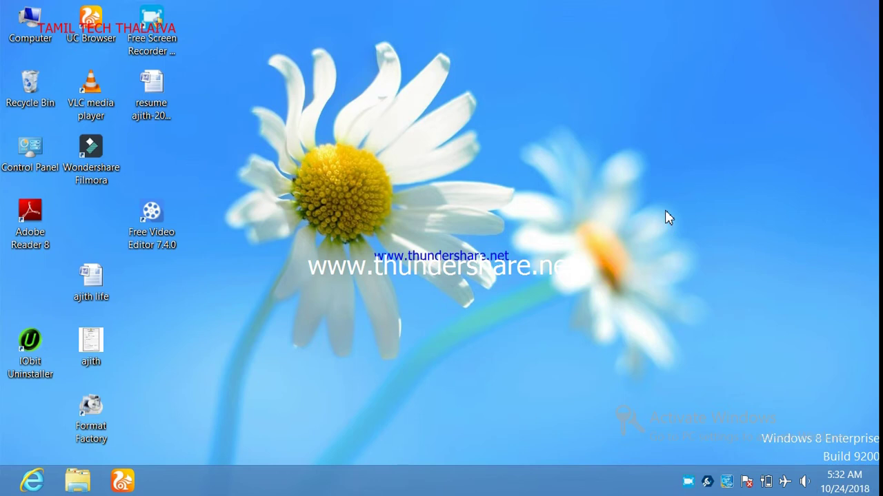
right_click(456, 105)
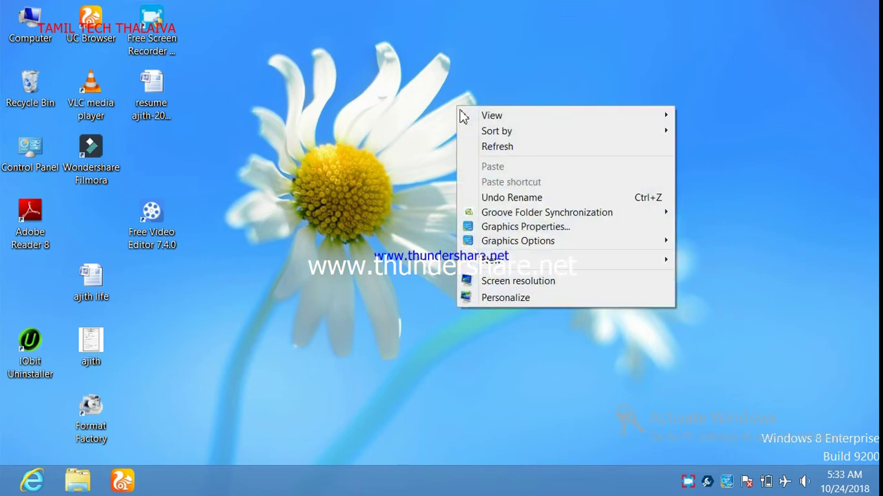
left_click(502, 146)
right_click(503, 150)
left_click(542, 193)
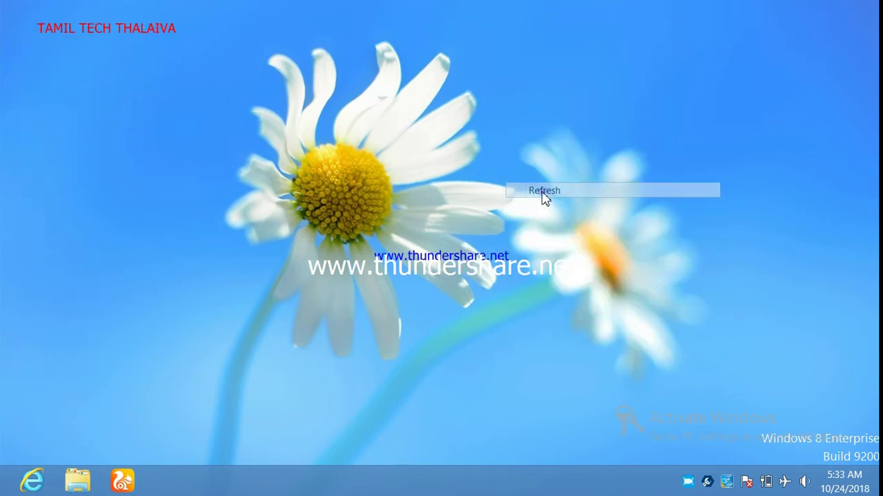
right_click(542, 192)
left_click(580, 235)
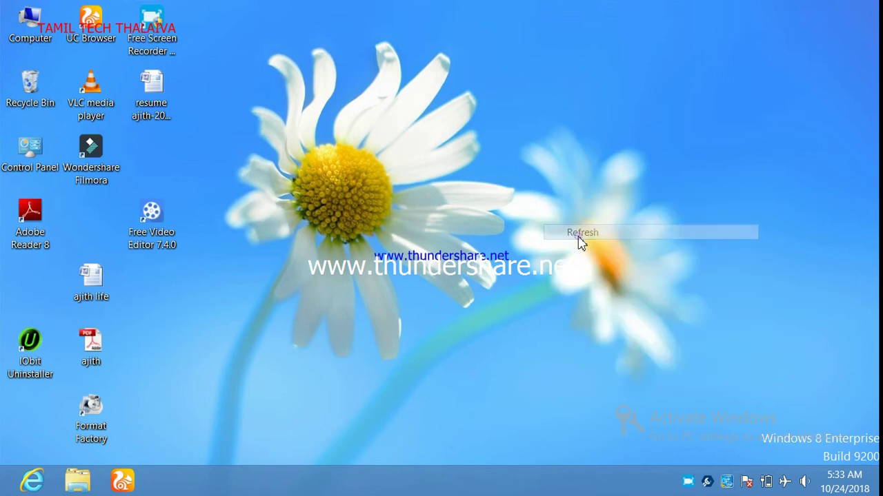
right_click(578, 236)
left_click(621, 279)
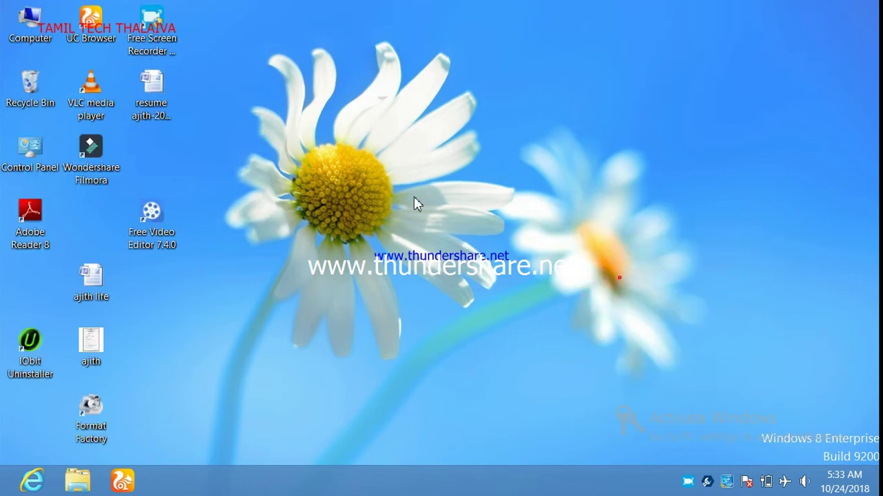
right_click(357, 108)
Open Control Panel from the Computer window, look through all its items, and close it.
double_click(31, 26)
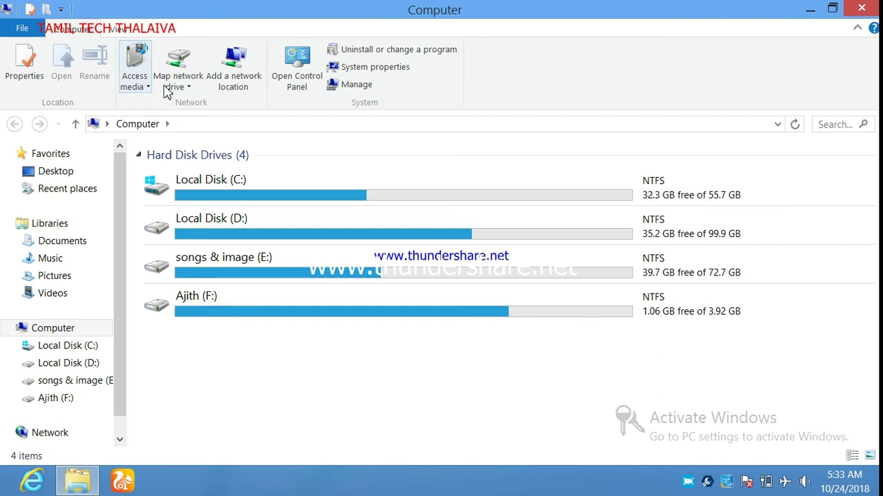
left_click(298, 91)
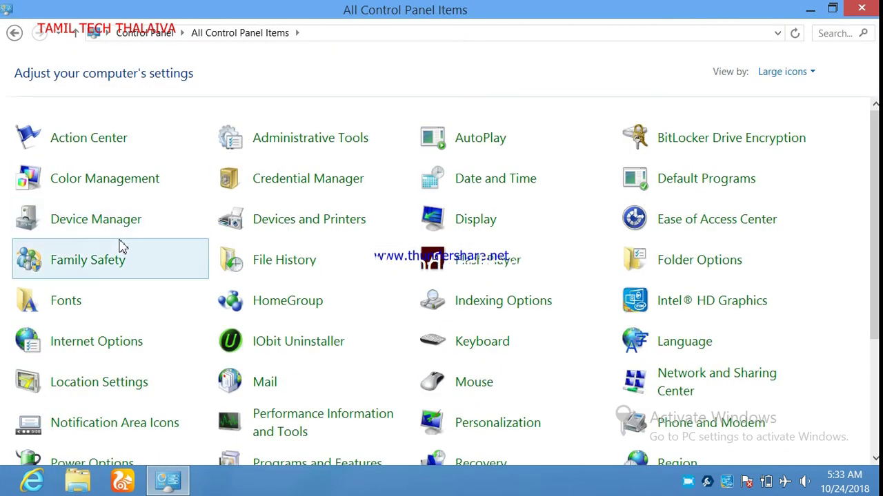
left_click(81, 338)
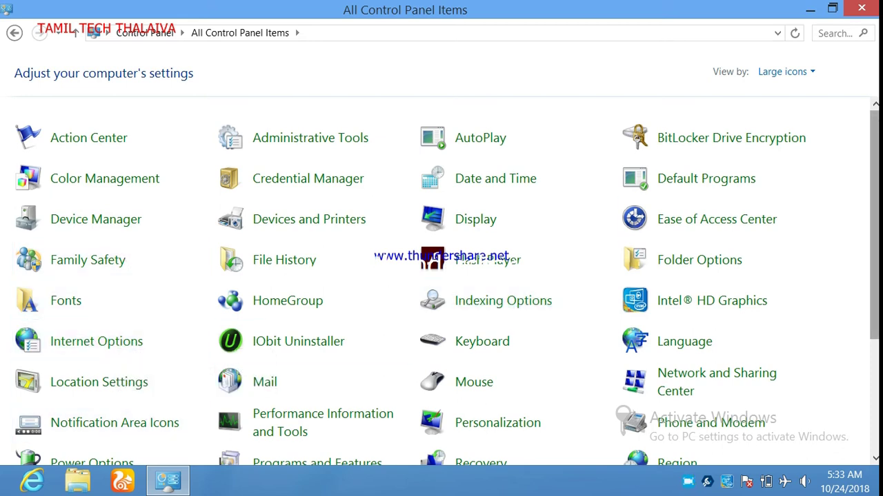
scroll(447, 280, "down", 5)
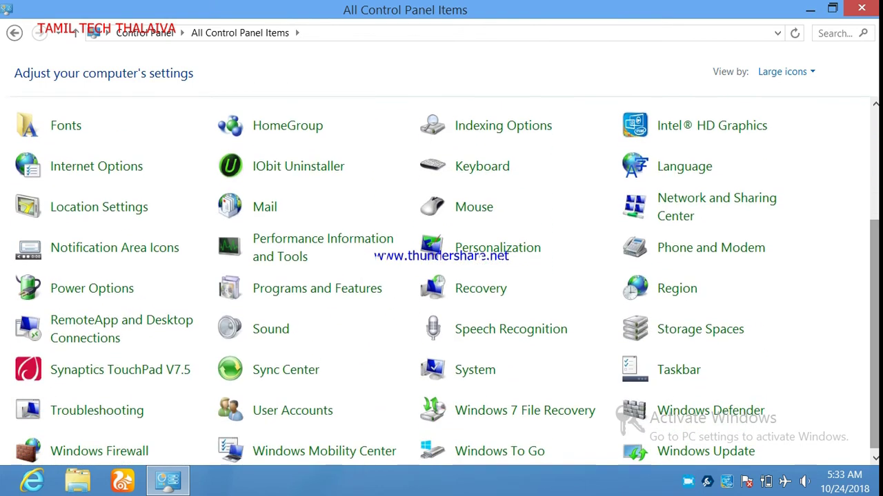
scroll(447, 281, "down", 1)
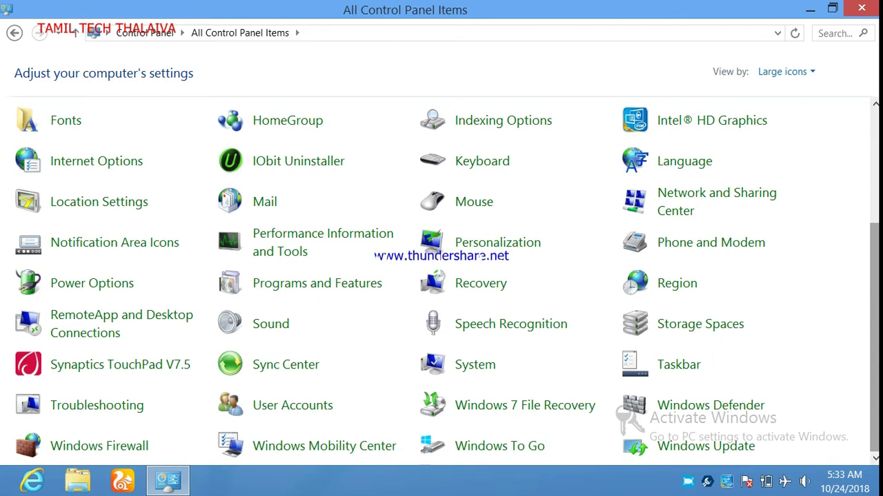
left_click_drag(877, 288, 876, 187)
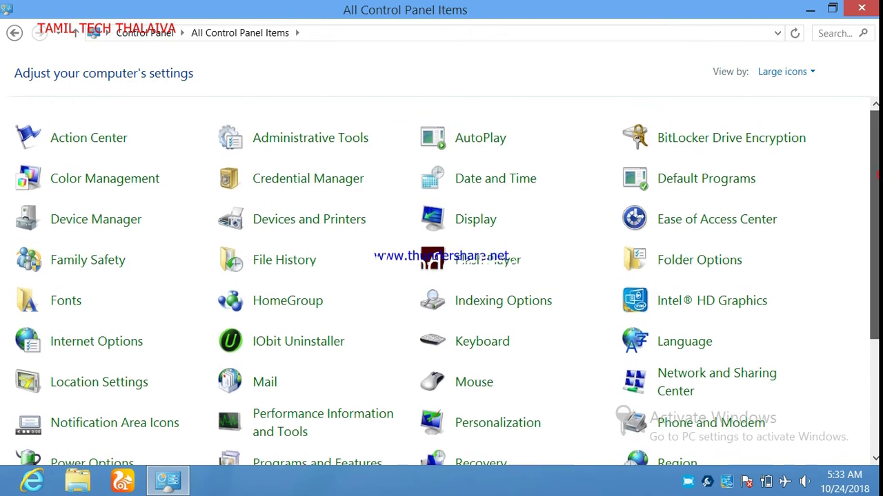
left_click(862, 8)
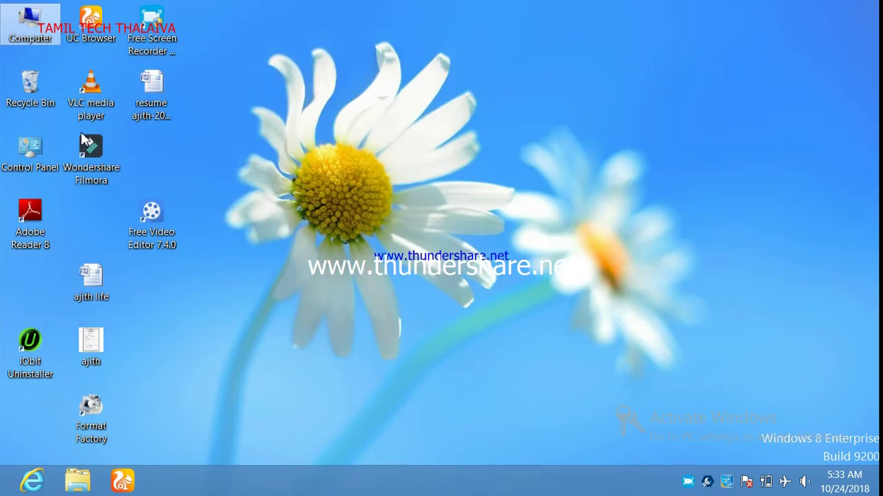
Open Control Panel from the desktop and bring up the settings for changing the system date and time.
double_click(29, 146)
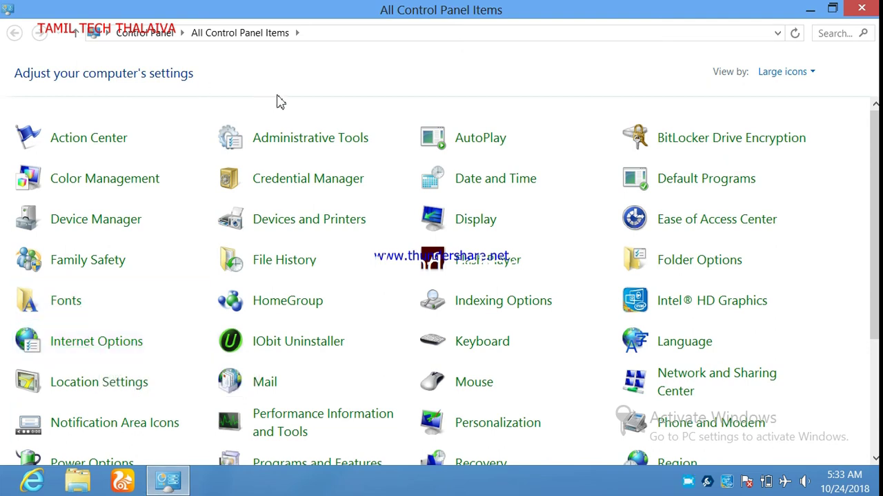
left_click(491, 179)
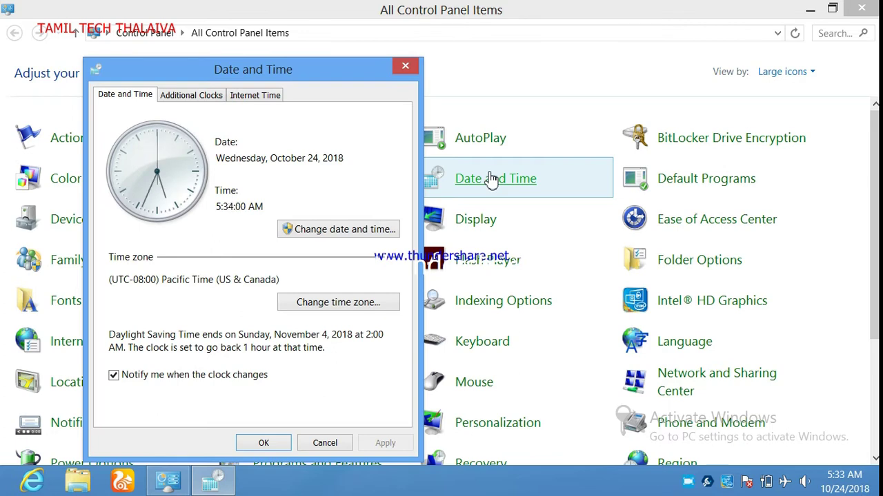
left_click(343, 238)
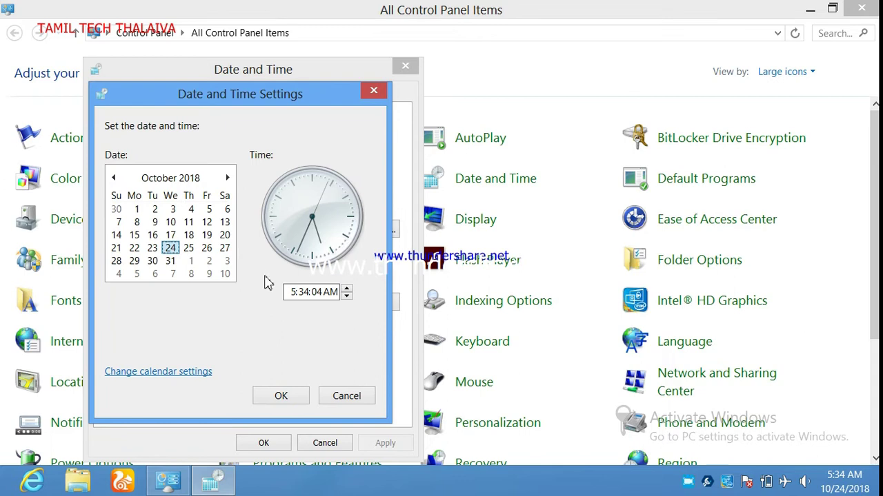
Set the system date to October 23, 2018 and the time to 5:12 AM, and apply the change.
left_click(152, 248)
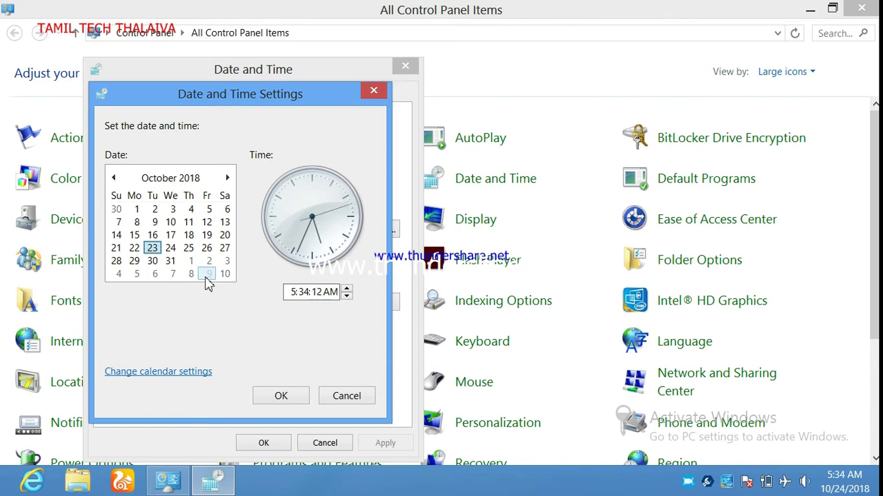
left_click(310, 294)
left_click(309, 294)
type("3")
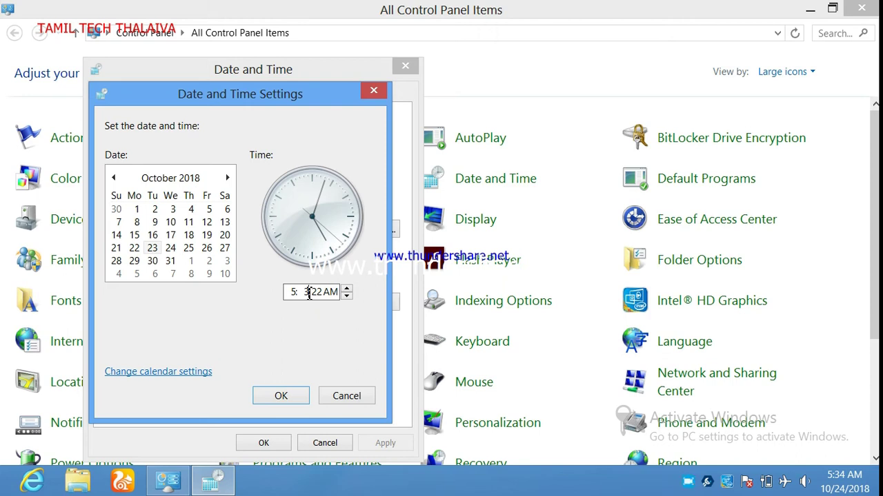
type("1")
type("3")
type("12")
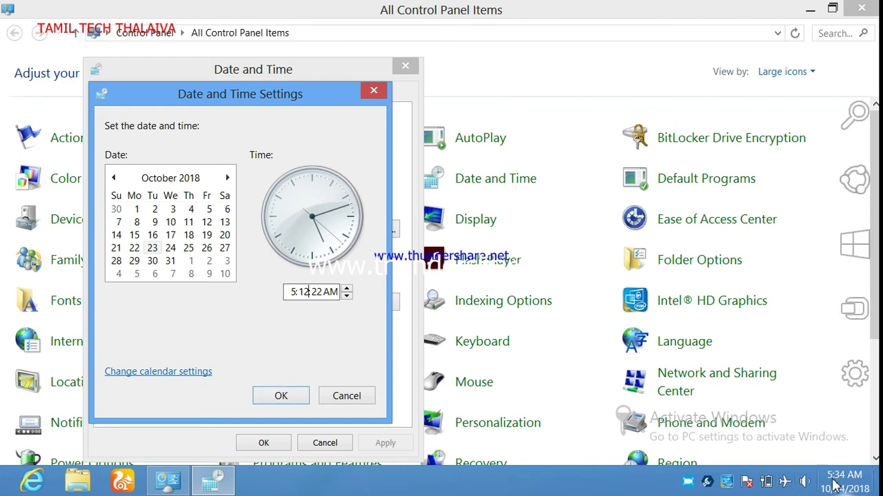
left_click(280, 395)
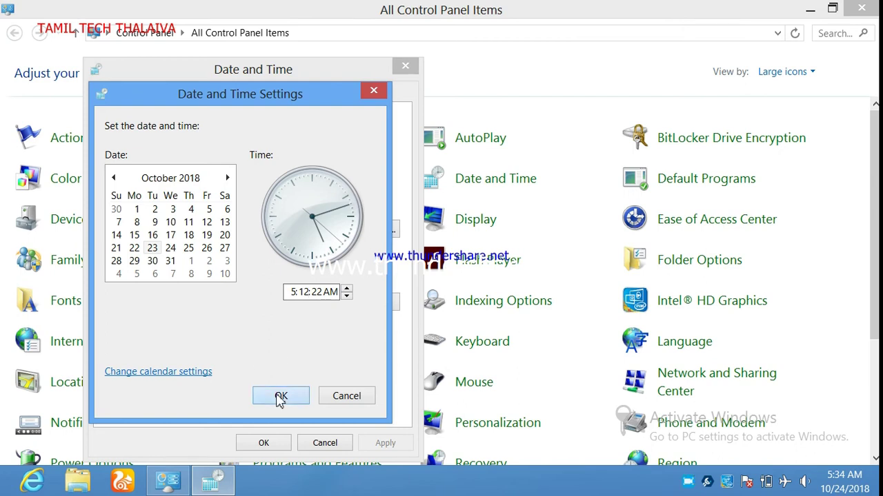
left_click(263, 442)
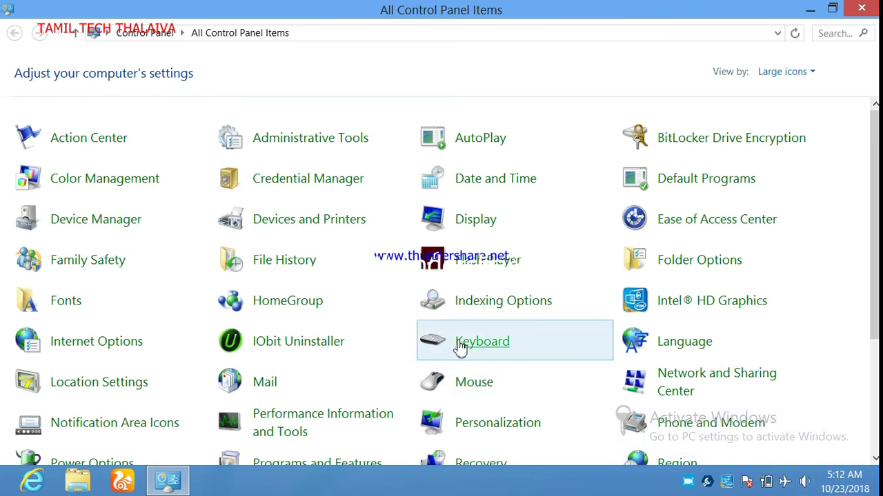
Reopen the date and time settings, set the date to October 24, 2018 and the time to 5:35 AM, and apply.
left_click(488, 172)
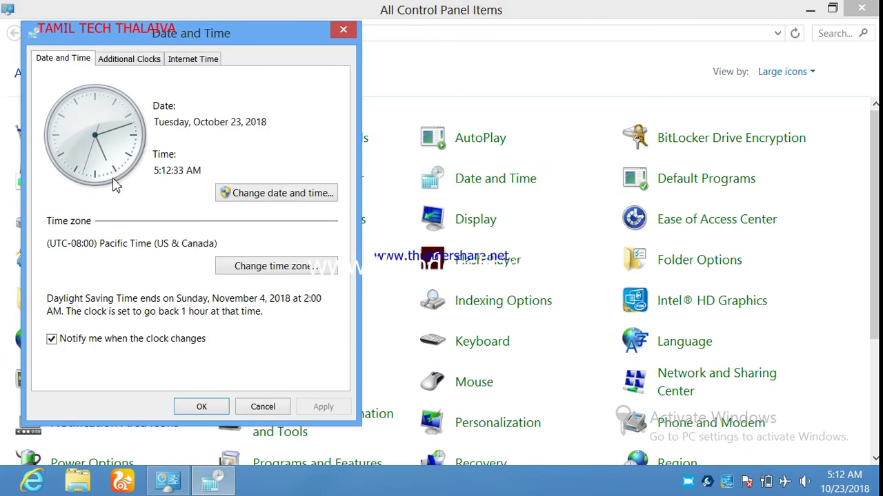
left_click(276, 195)
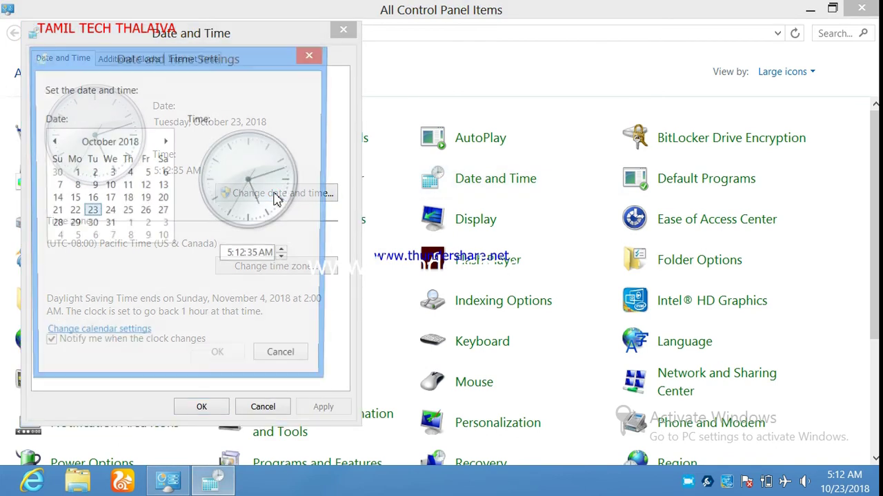
left_click(109, 212)
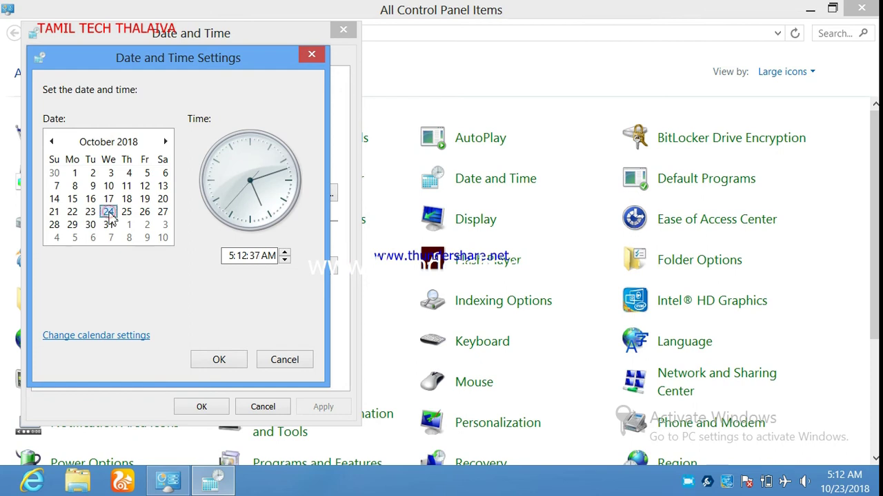
left_click(247, 257)
type("1")
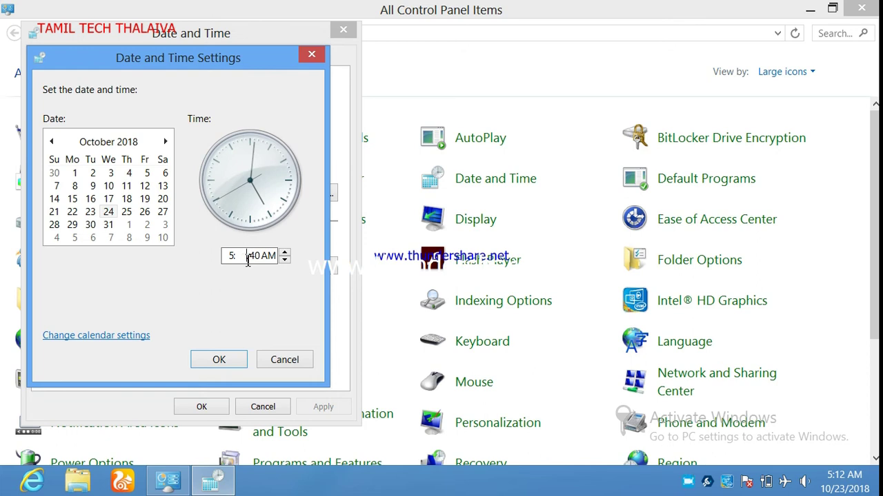
type("35:")
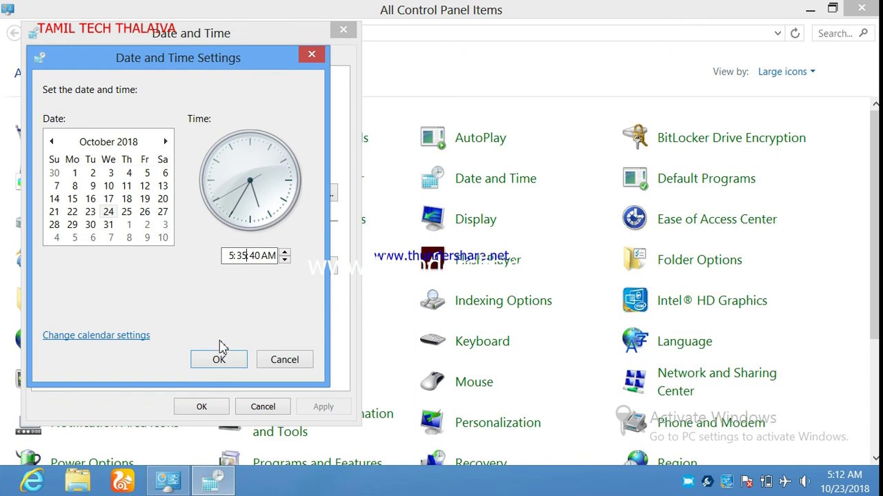
left_click(219, 365)
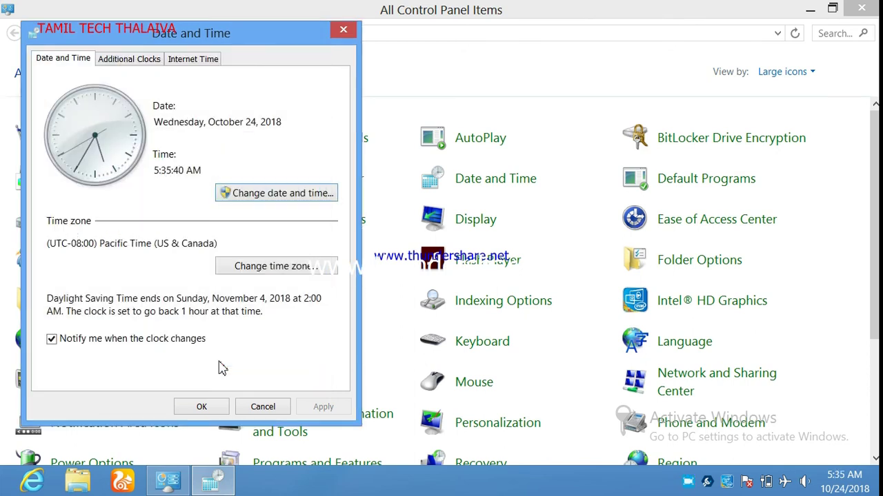
left_click(201, 407)
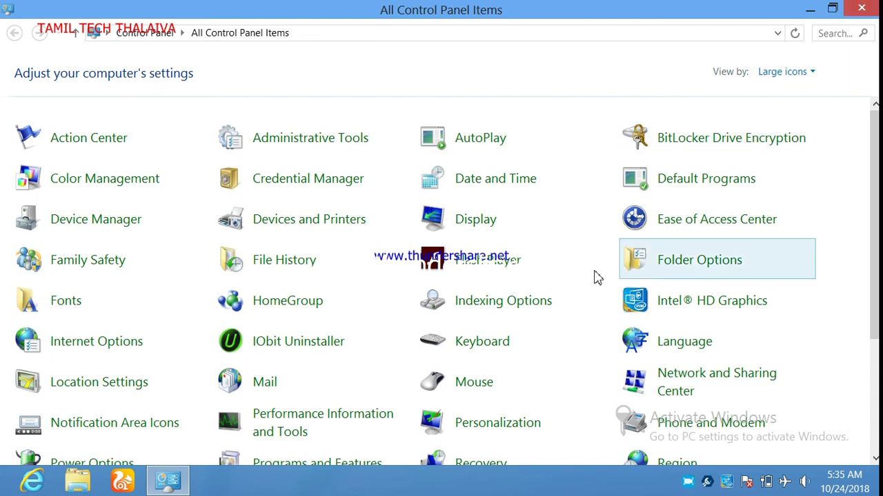
Look through the available time zones in the Date and Time settings and close the time zone dialog.
left_click(522, 182)
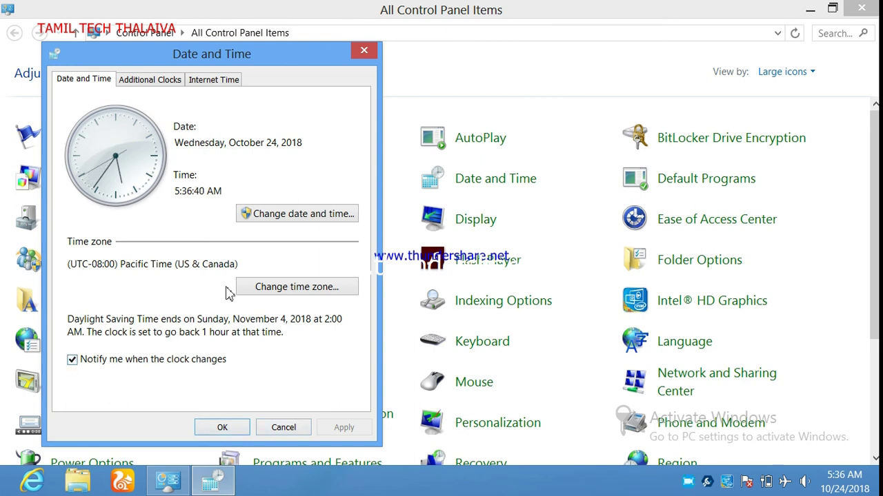
left_click(292, 290)
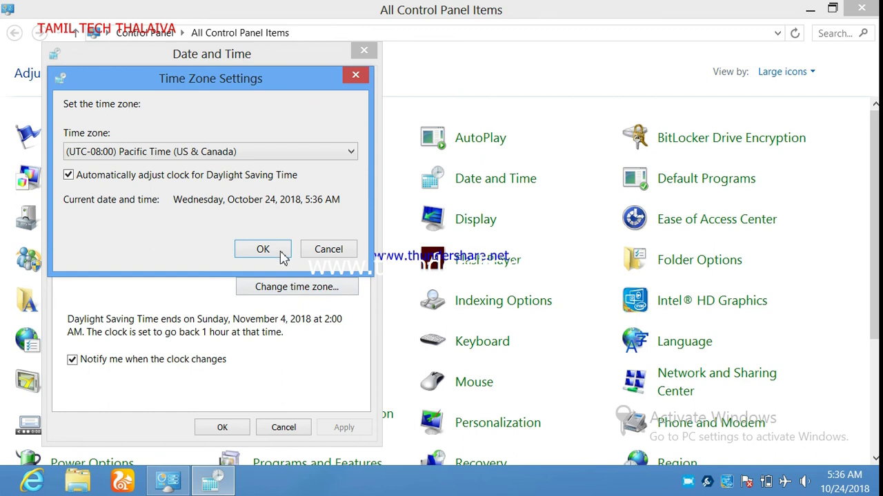
left_click(352, 154)
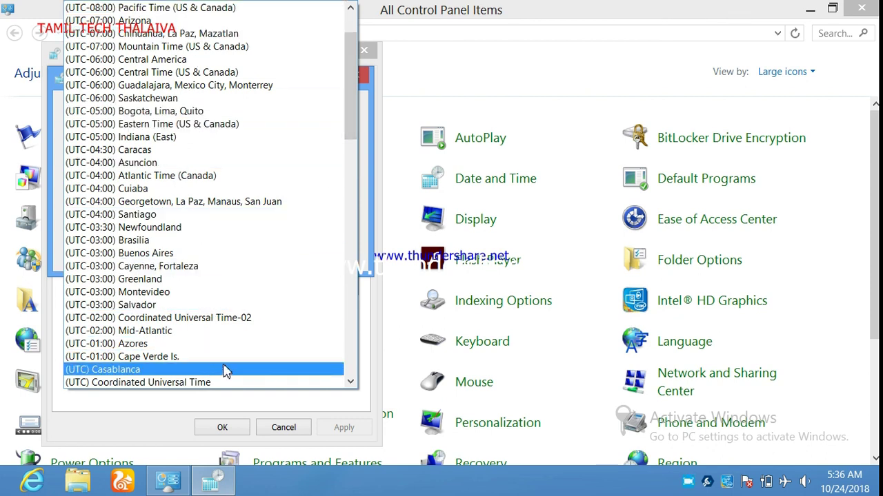
left_click(371, 138)
left_click(276, 255)
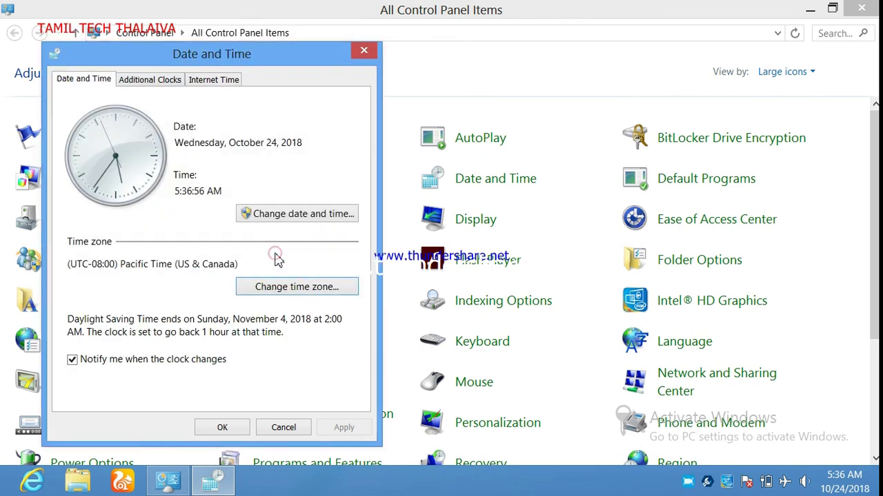